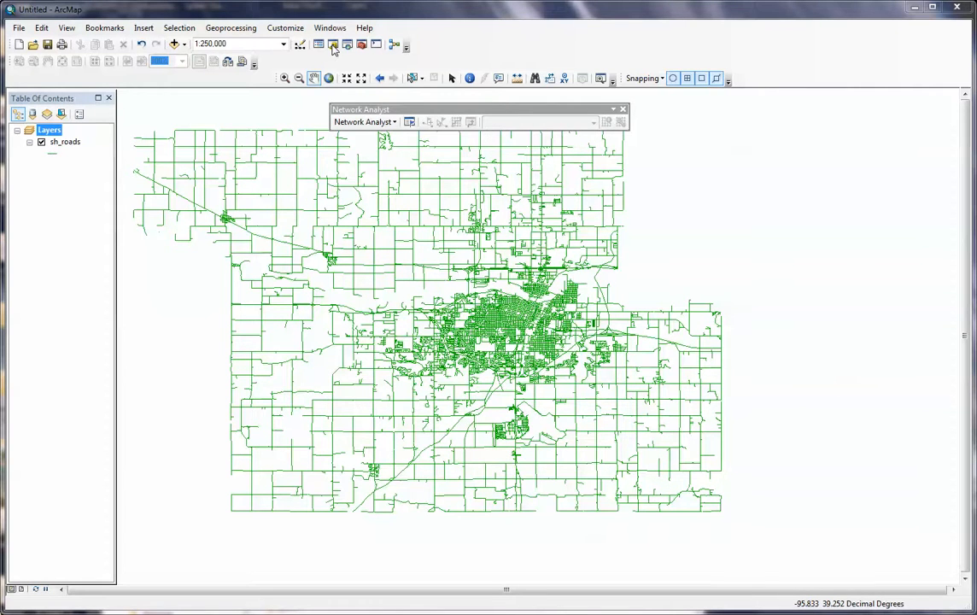
Create a new file geodatabase named shawnee in the roads folder on the C: drive
left_click(333, 46)
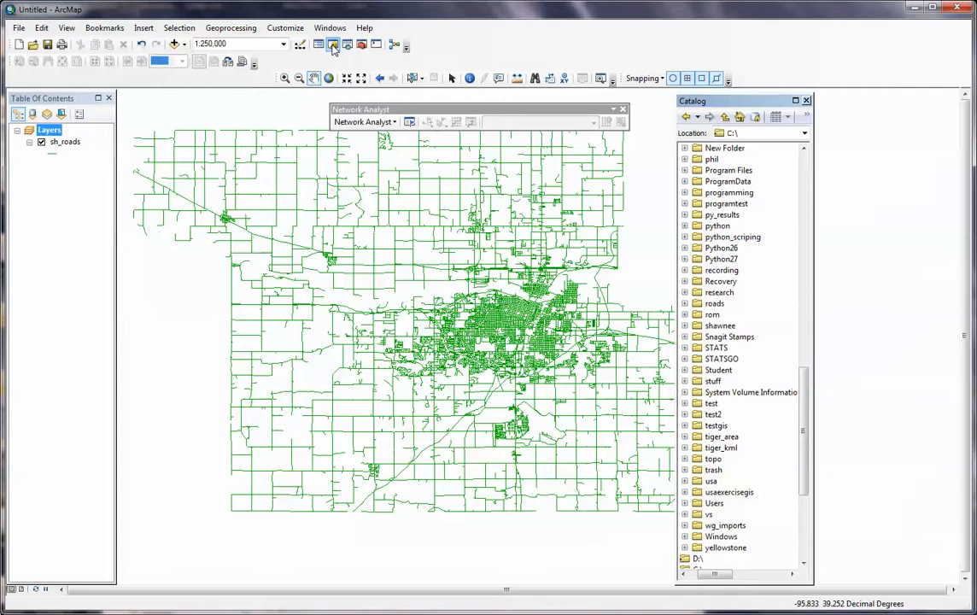
left_click(714, 305)
right_click(716, 306)
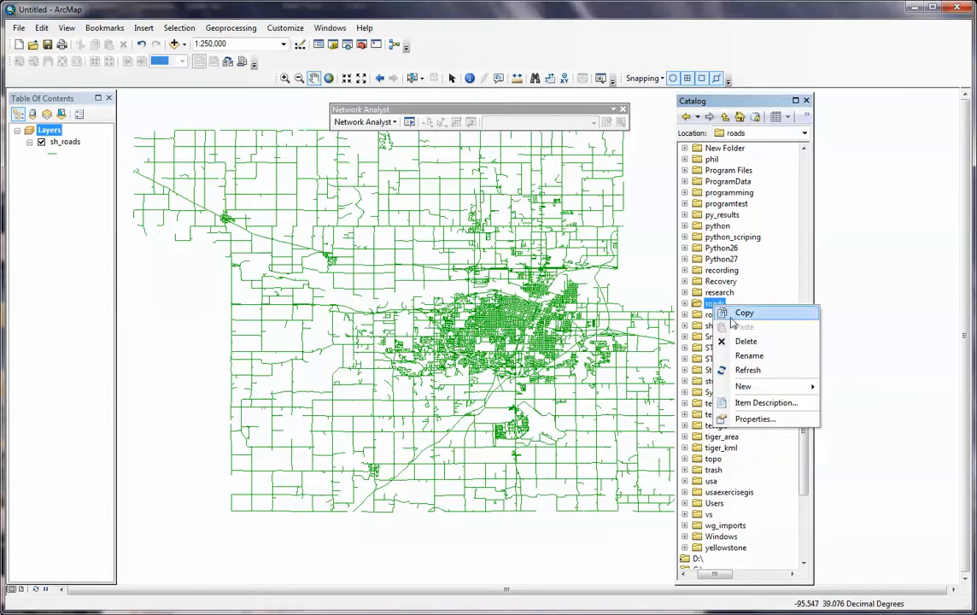
mouse_move(747, 390)
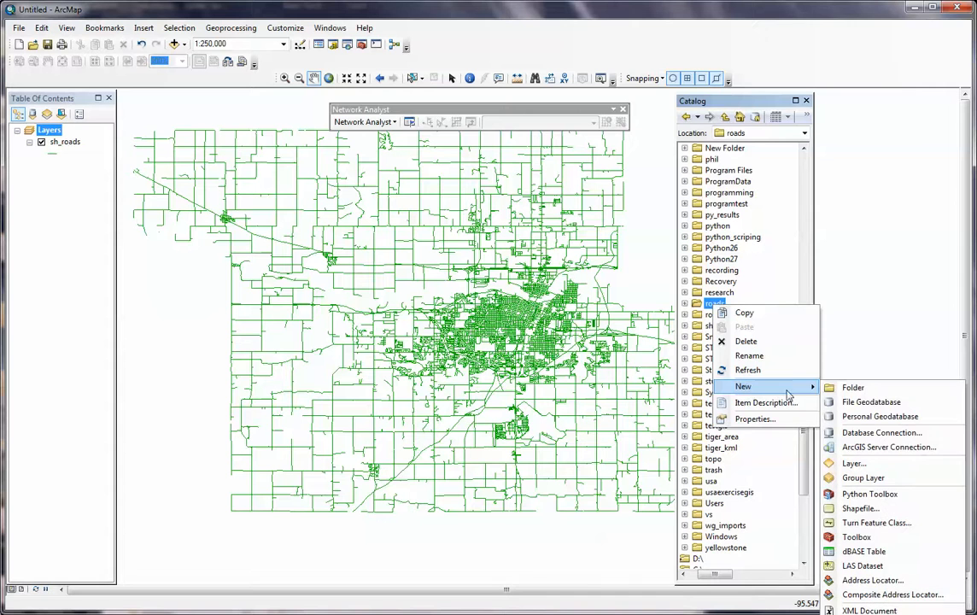
left_click(871, 402)
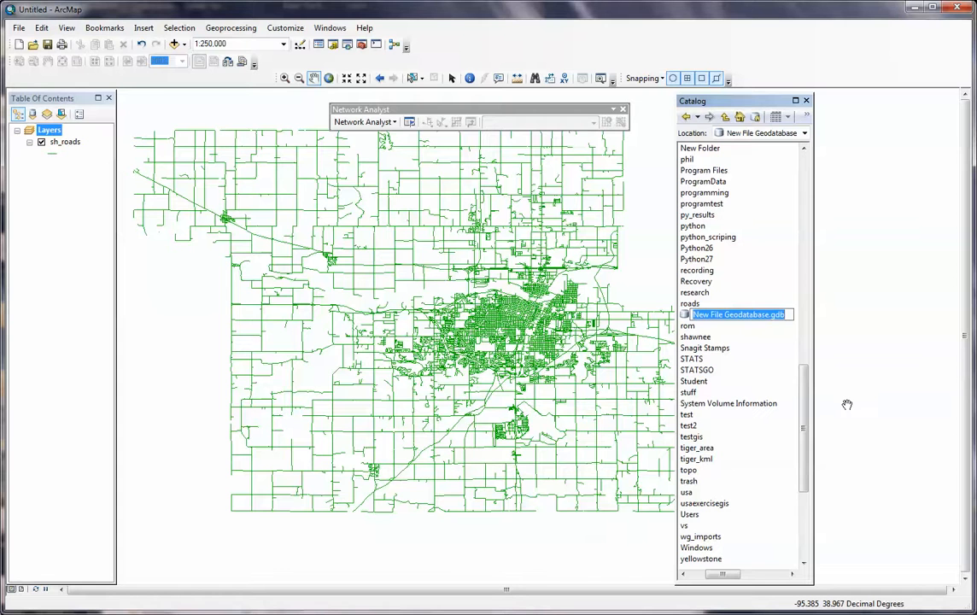
type("shawnee")
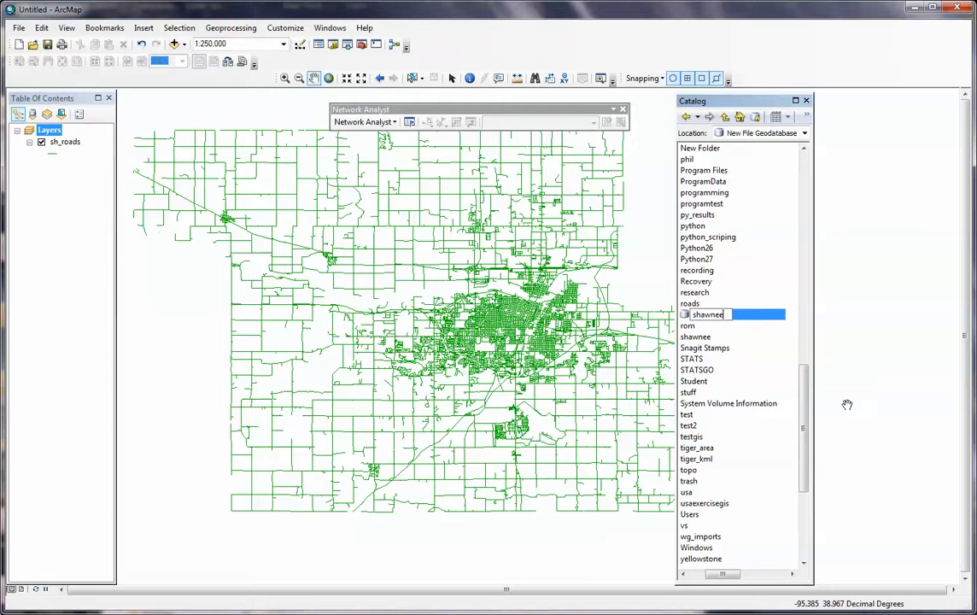
key("Return")
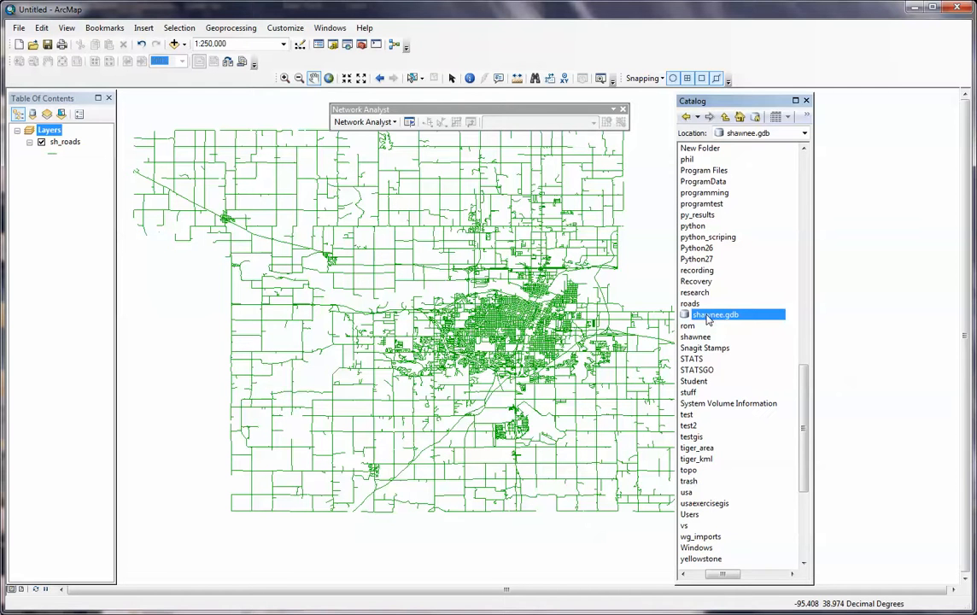
Create a feature dataset named data in shawnee.gdb, using NAD 1983, no vertical coordinate system and the default tolerances
right_click(709, 318)
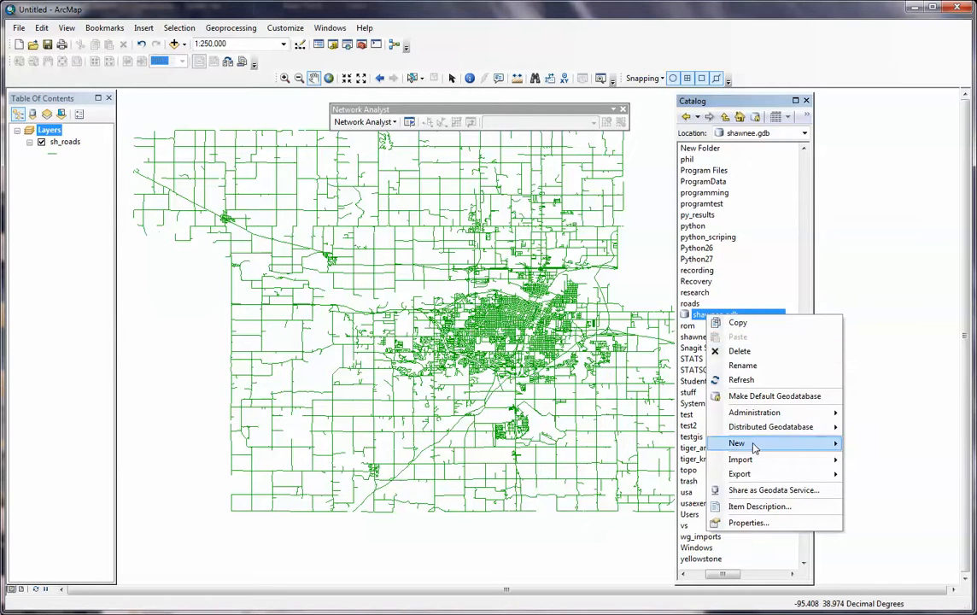
mouse_move(754, 448)
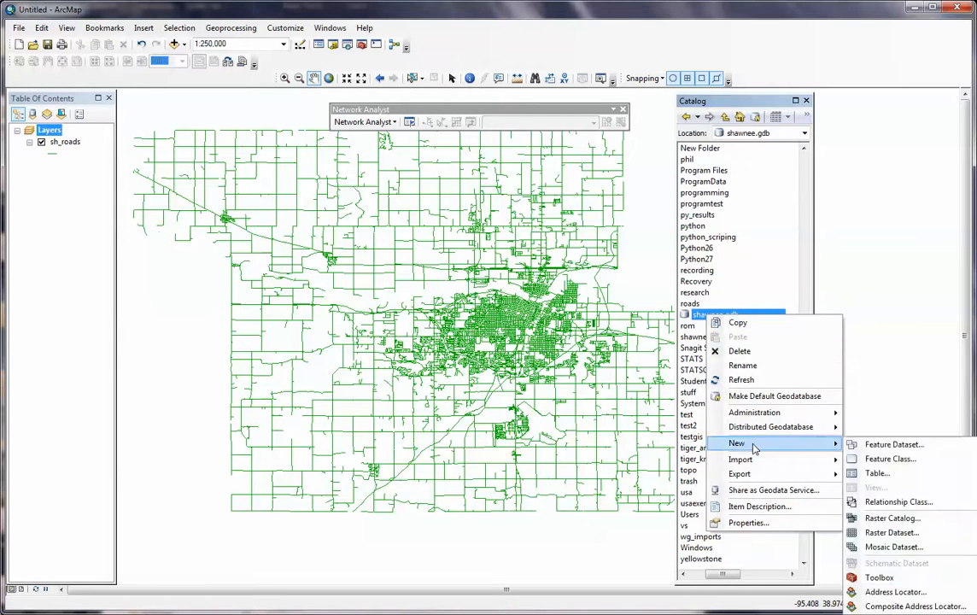
left_click(865, 446)
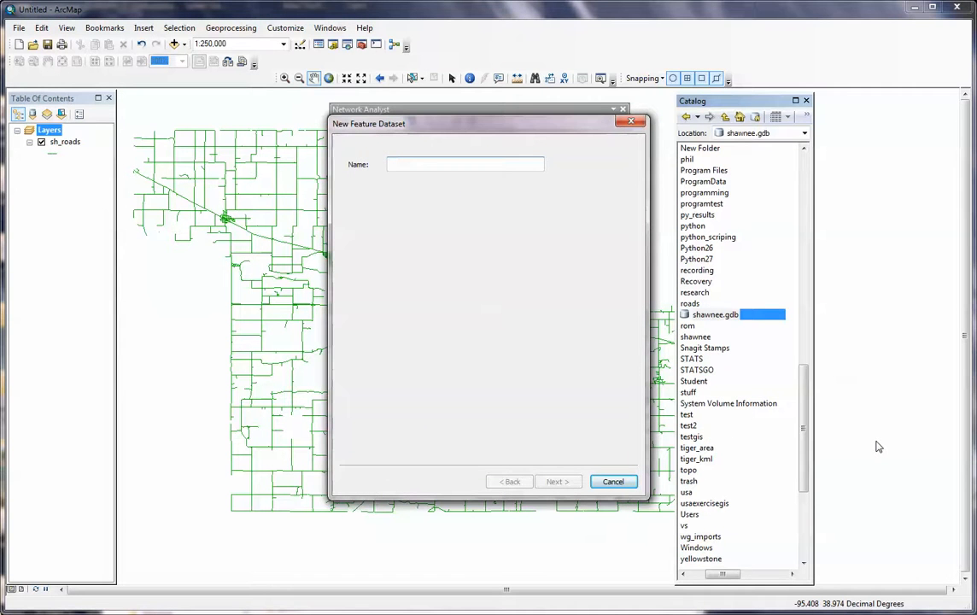
type("data")
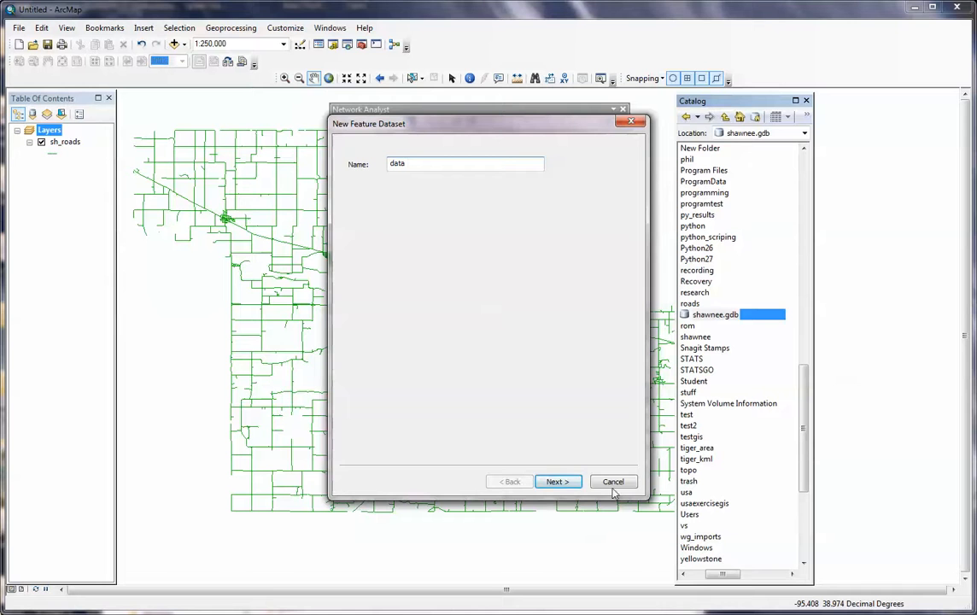
left_click(565, 484)
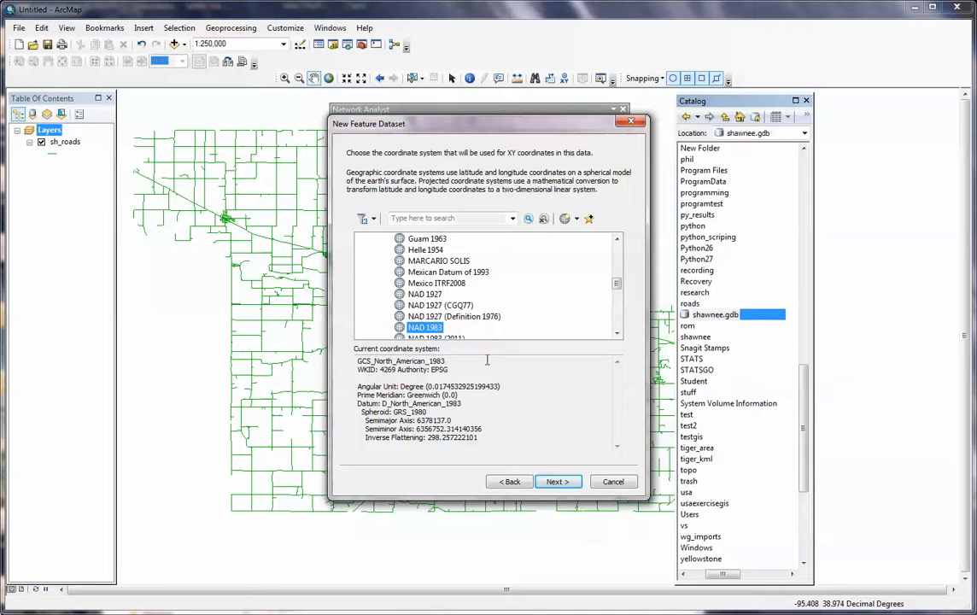
left_click(557, 482)
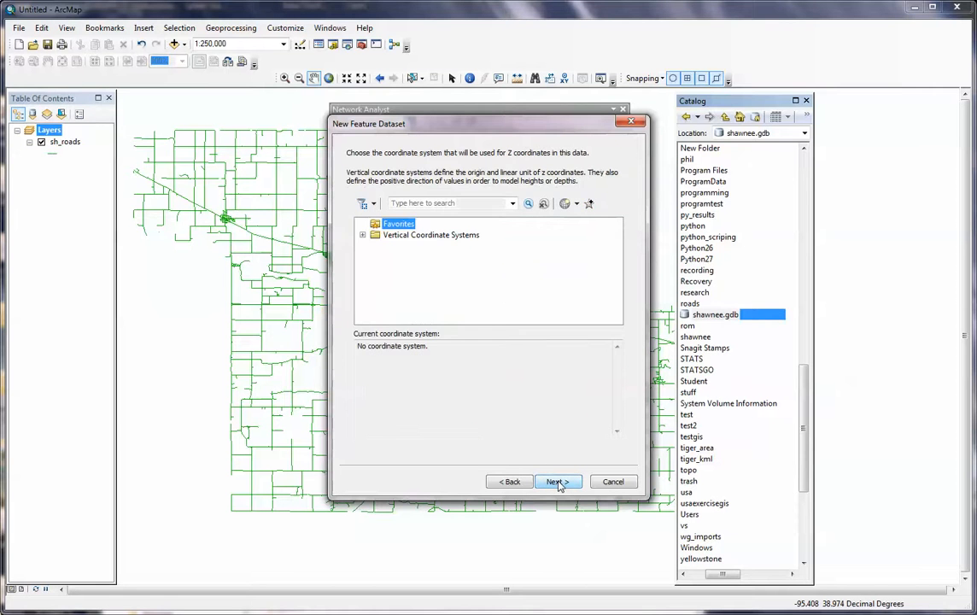
left_click(557, 483)
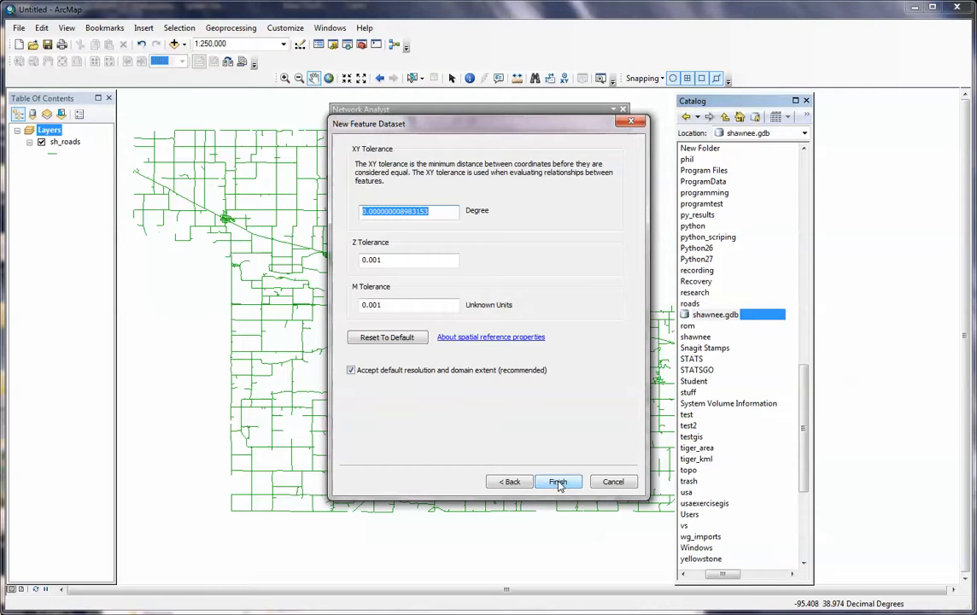
left_click(557, 483)
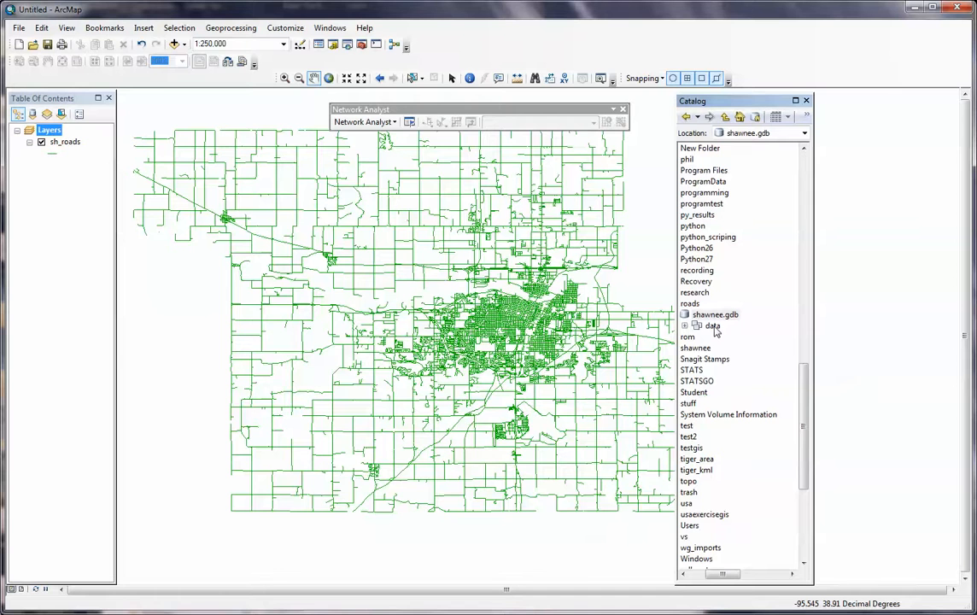
Import the sh_roads layer into the data feature dataset as a single feature class named roads_shawnee
left_click(713, 327)
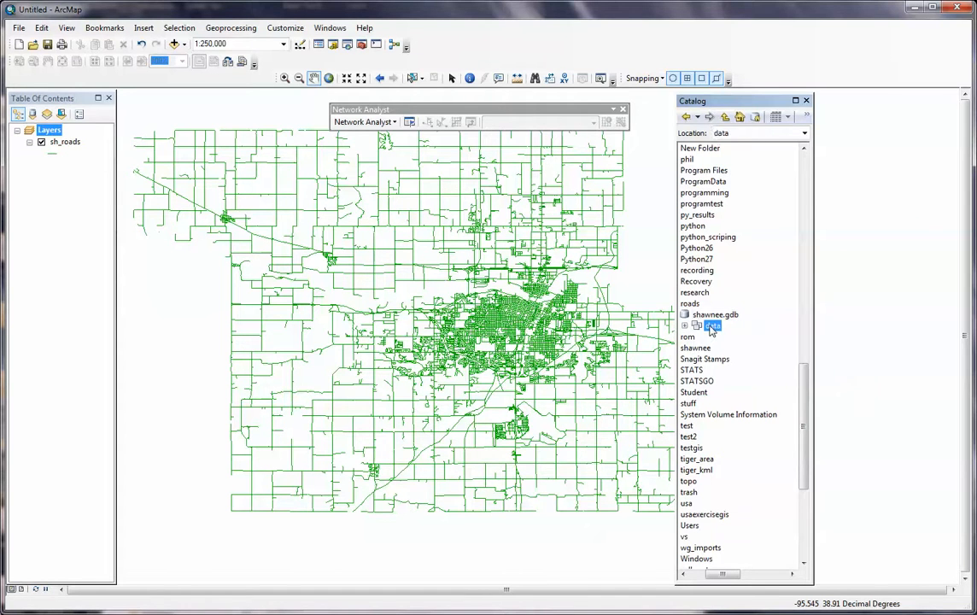
right_click(712, 328)
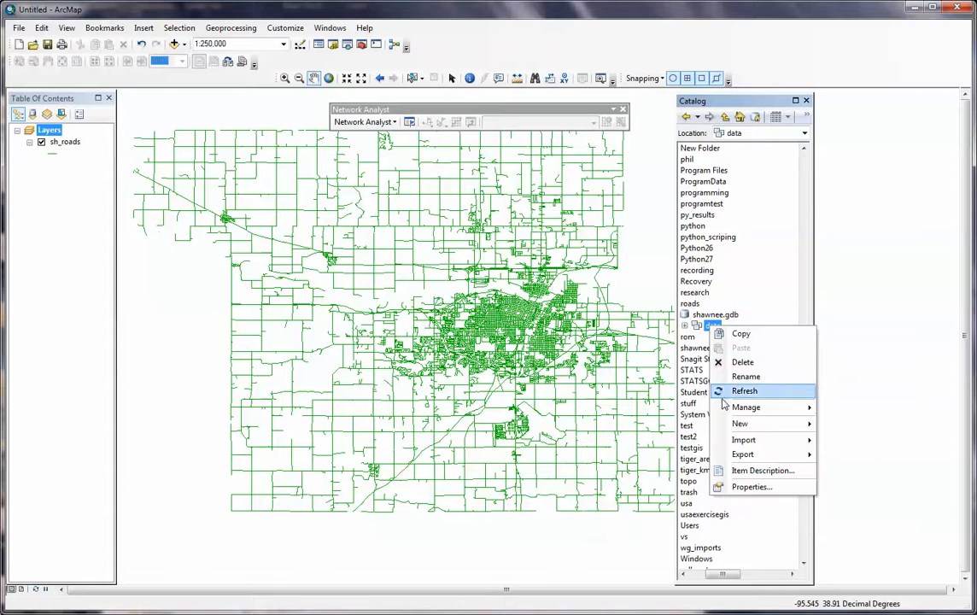
mouse_move(738, 442)
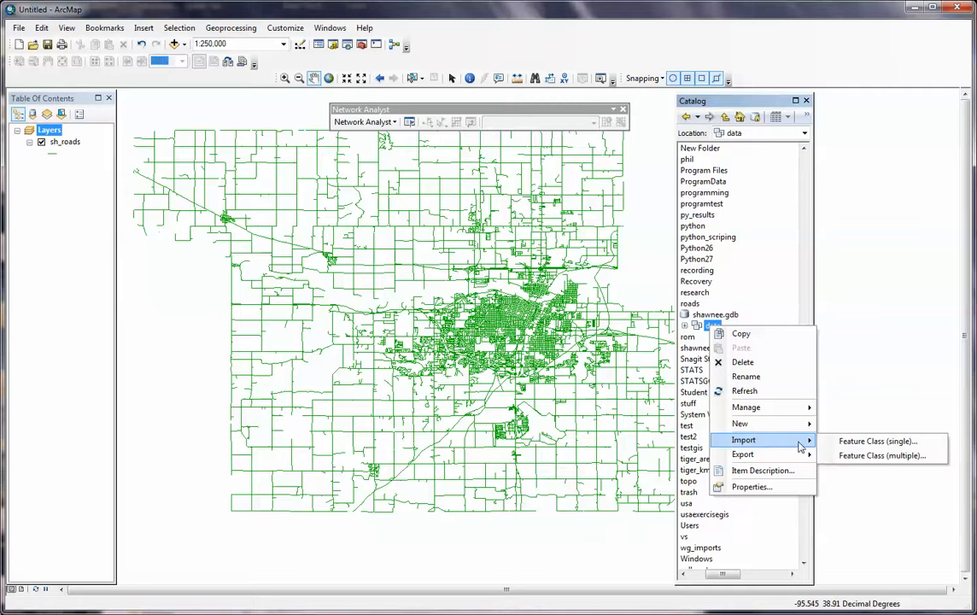
left_click(854, 443)
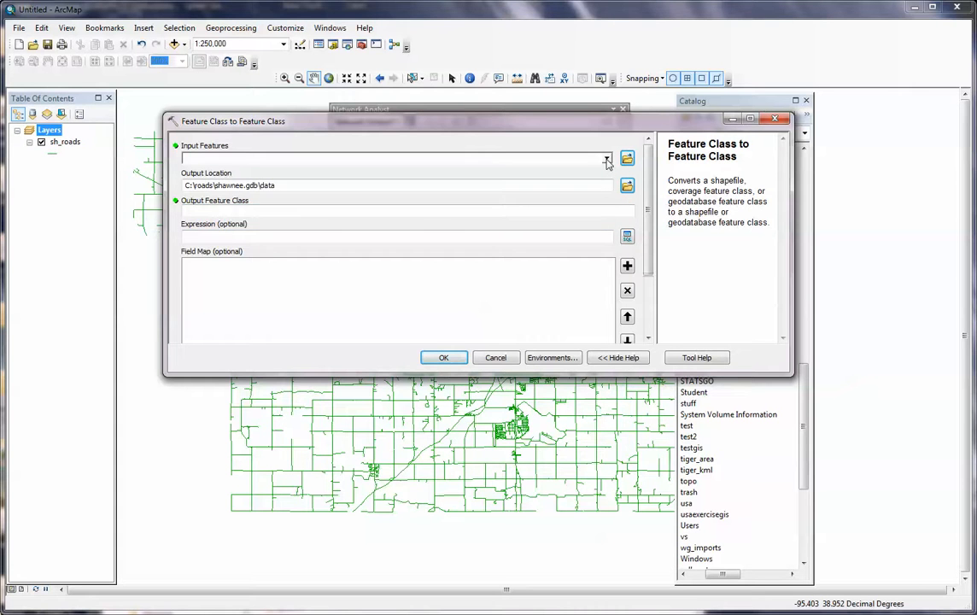
left_click(607, 160)
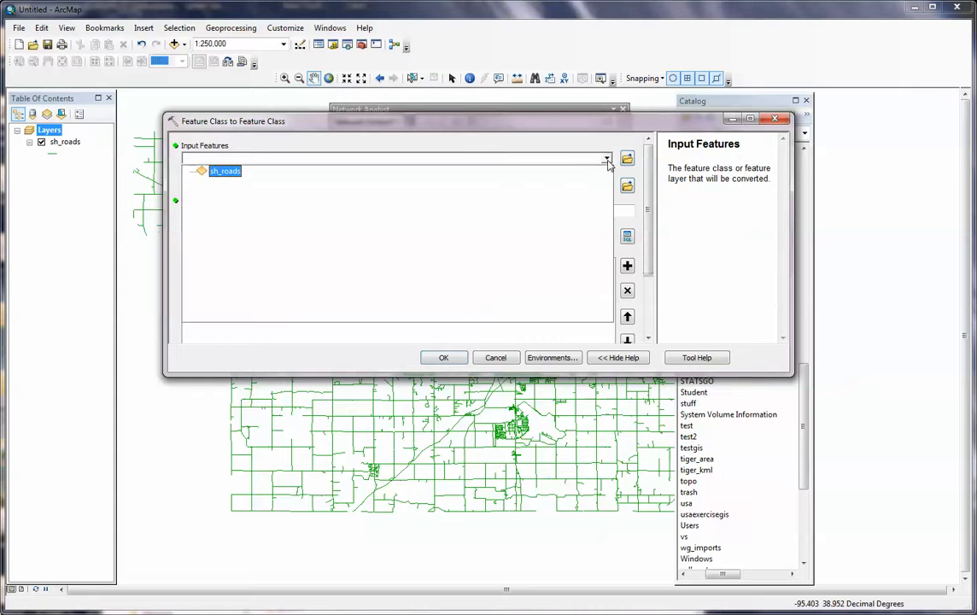
left_click(225, 175)
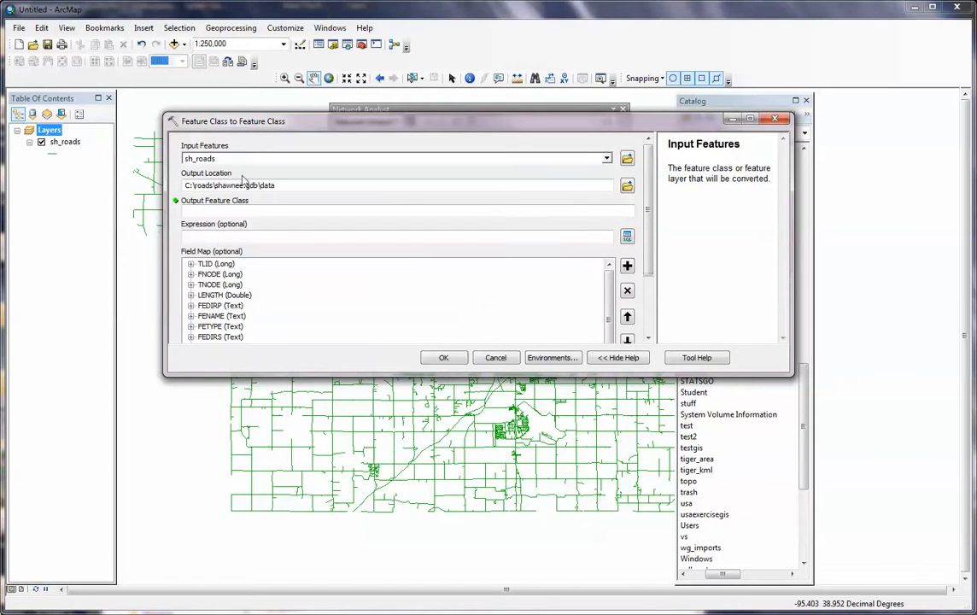
left_click(237, 212)
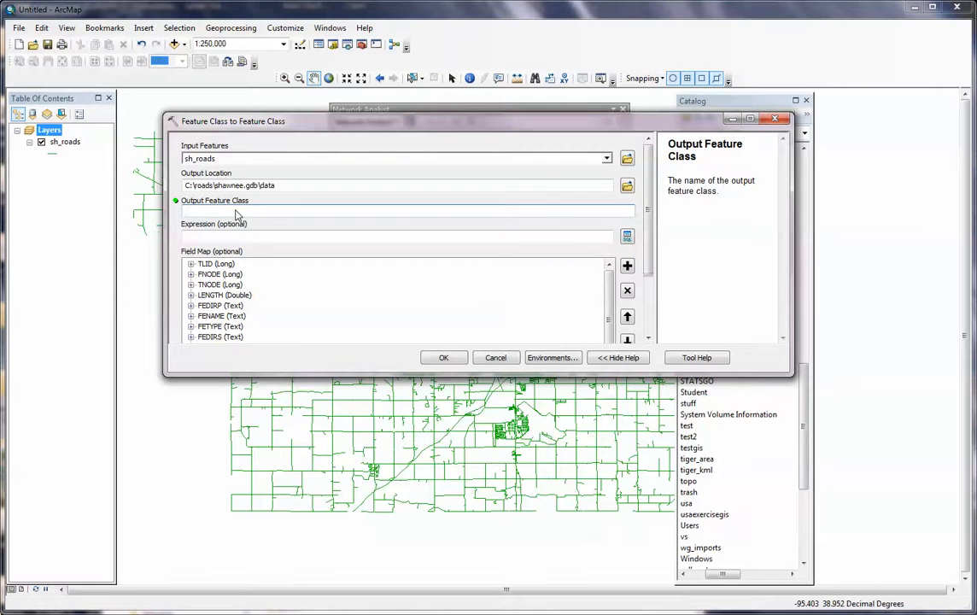
type("roads_shawnee")
left_click(441, 355)
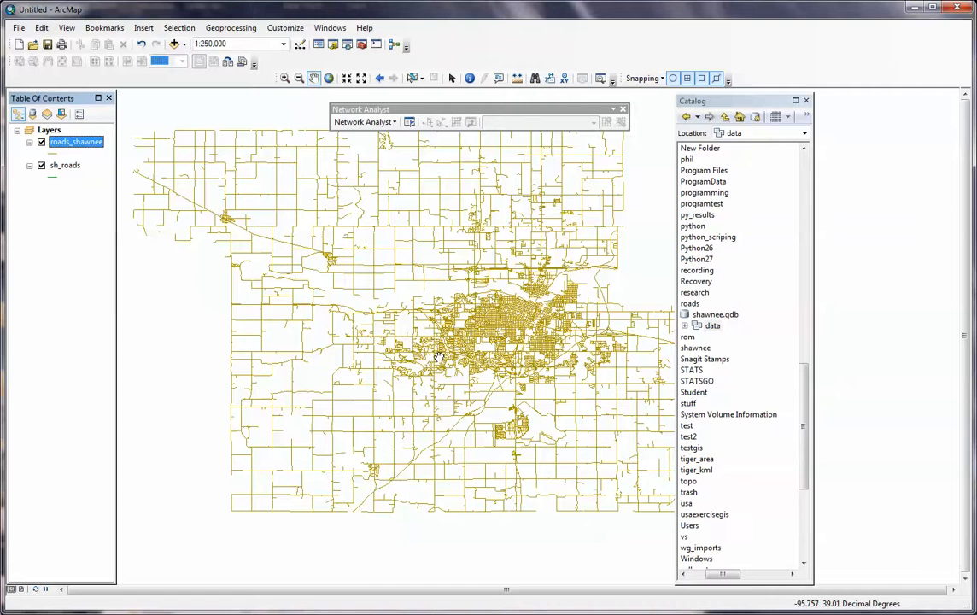
Set up a version 10.1 network dataset data_ND in the data feature dataset, with roads_shawnee as source, global turns and default connectivity
left_click(686, 327)
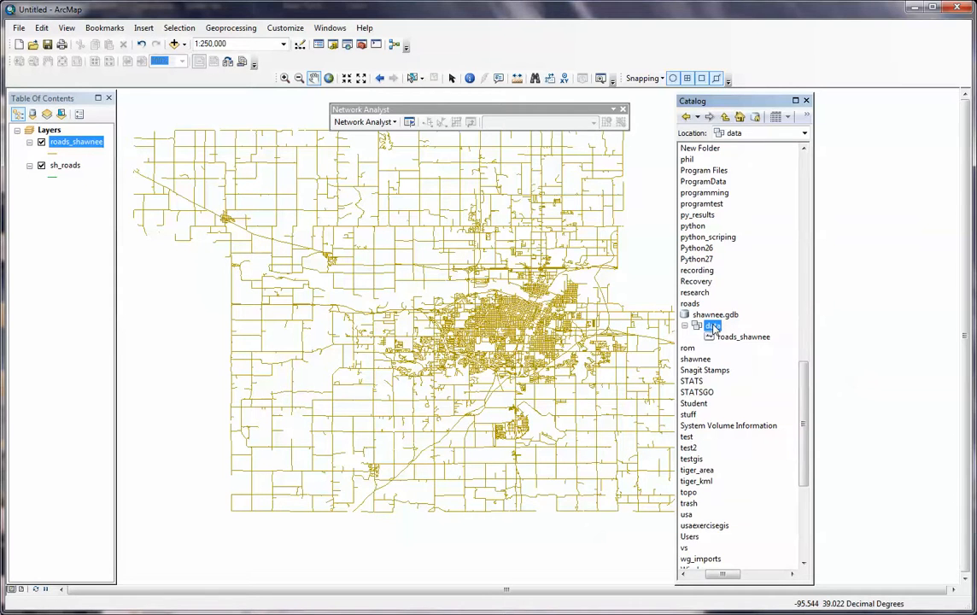
right_click(714, 330)
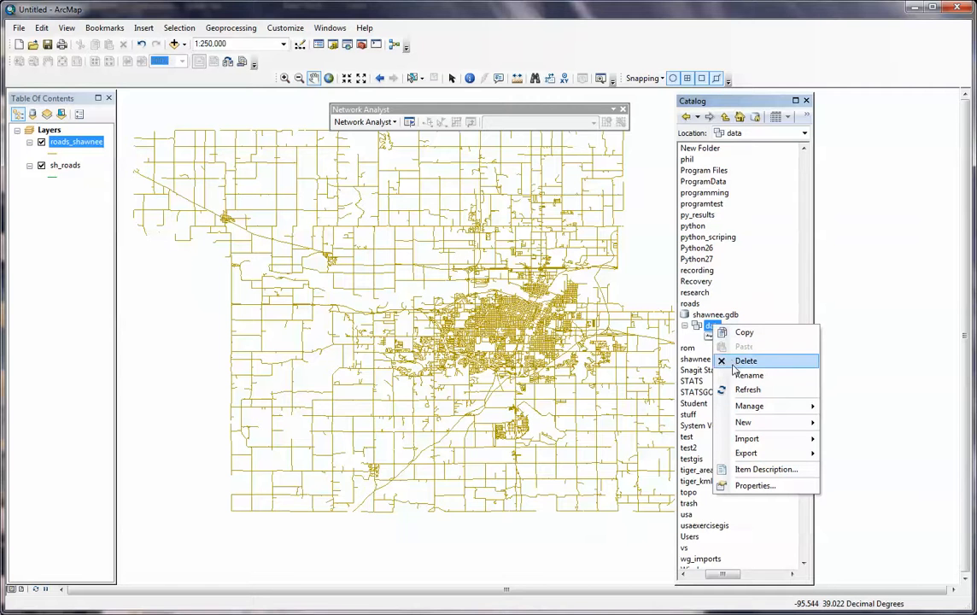
mouse_move(756, 422)
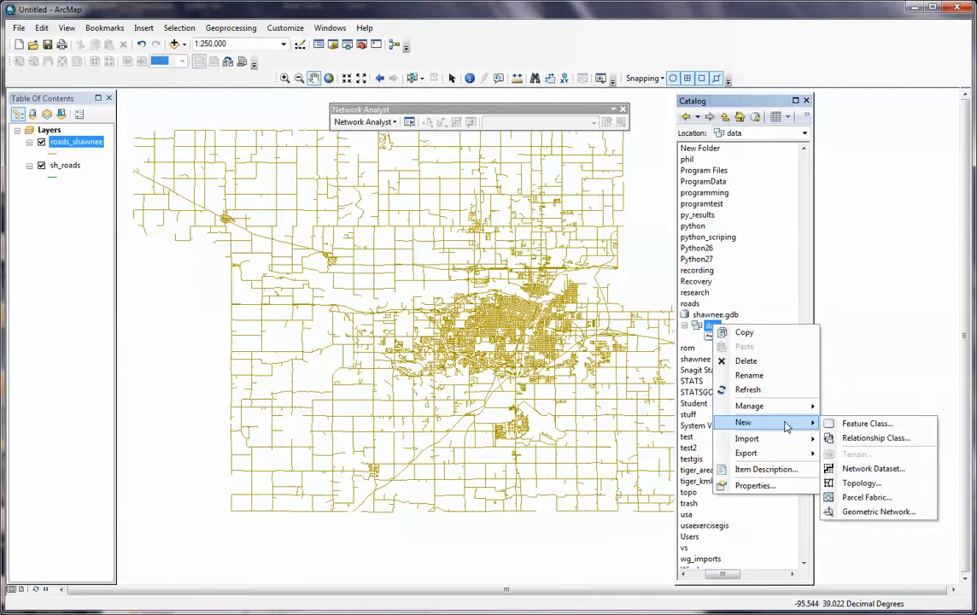
left_click(846, 468)
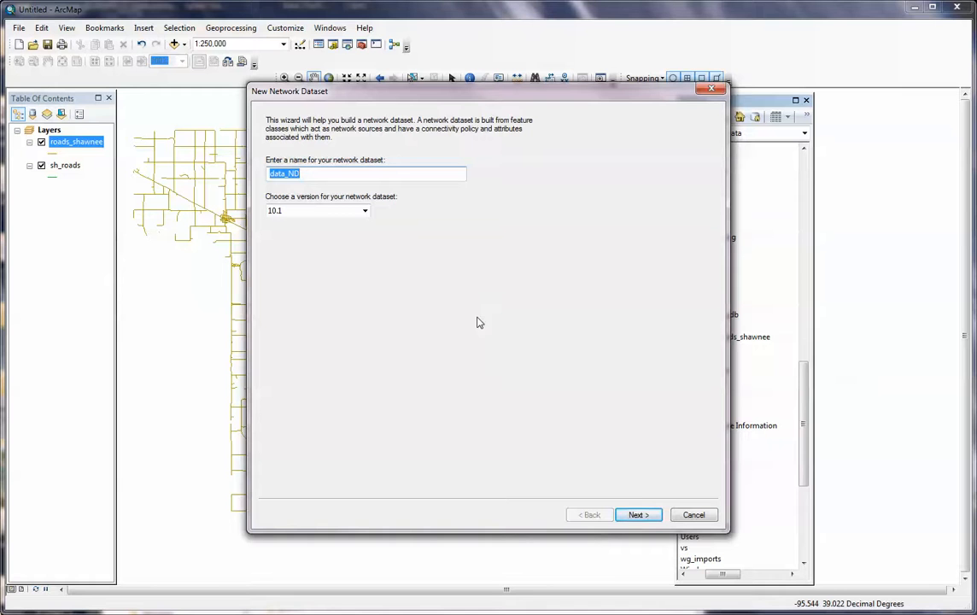
left_click(639, 516)
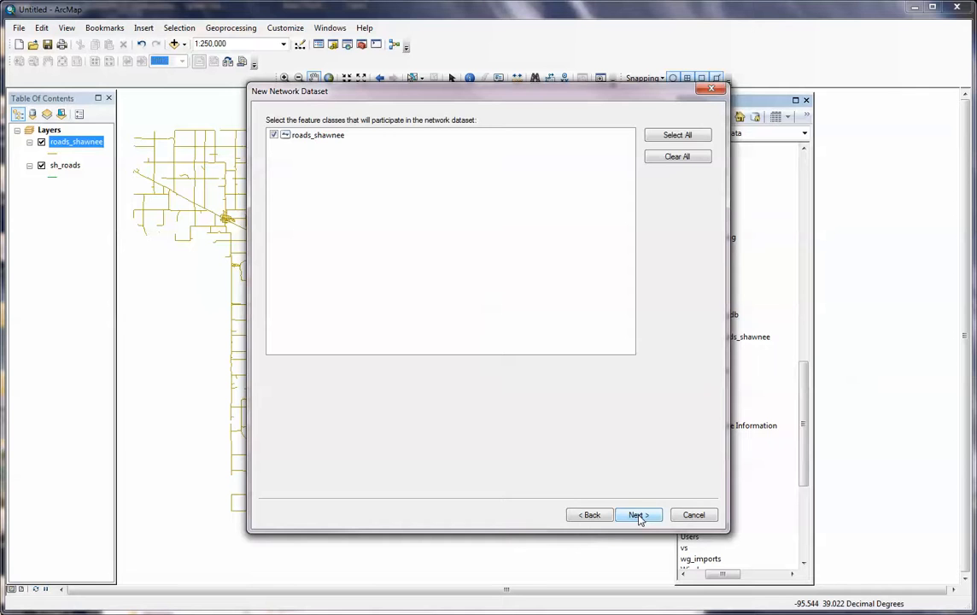
left_click(638, 515)
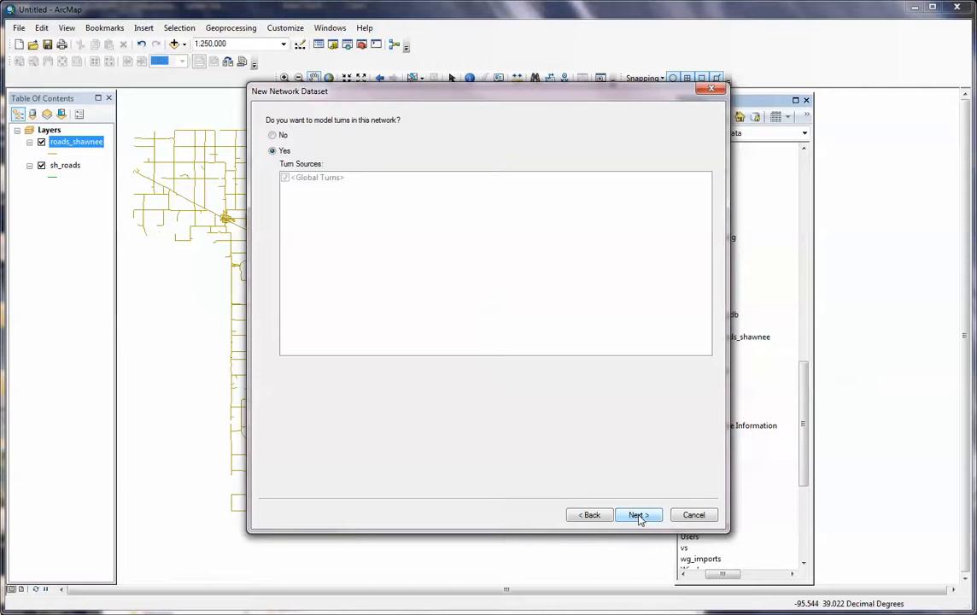
left_click(639, 517)
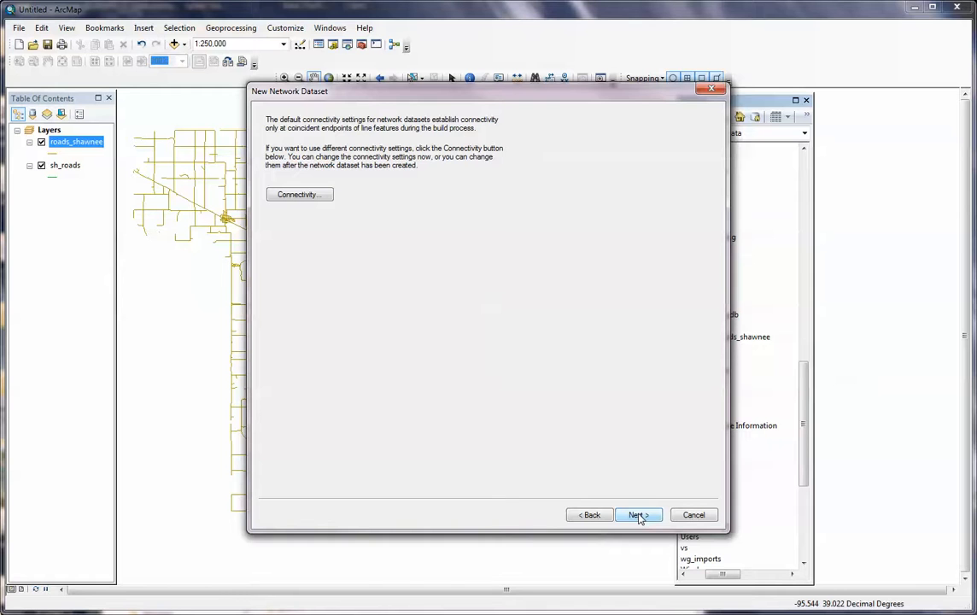
left_click(639, 516)
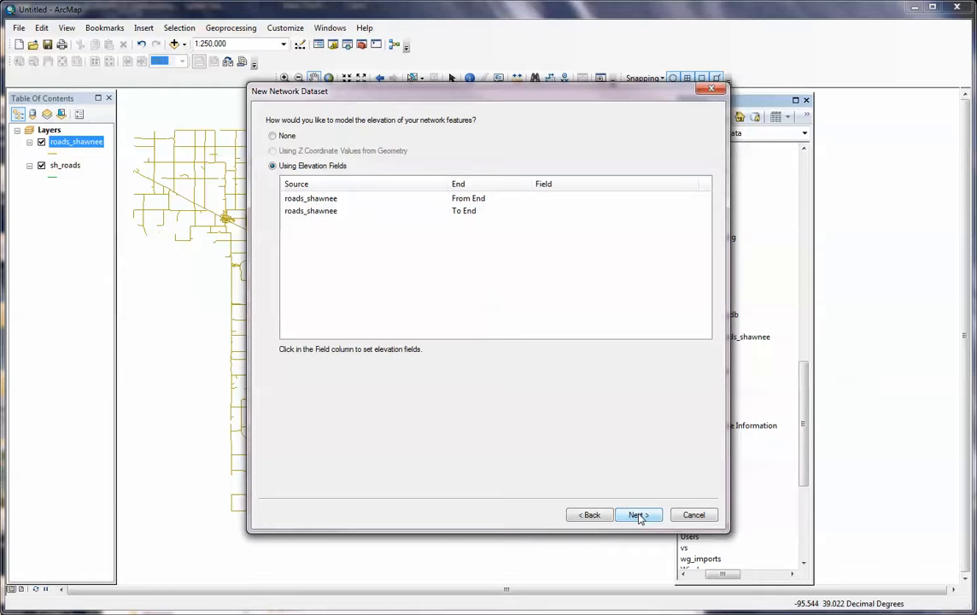
Create the network dataset with elevation fields, the Length and RoadClass attributes, no travel mode and default driving directions
left_click(640, 516)
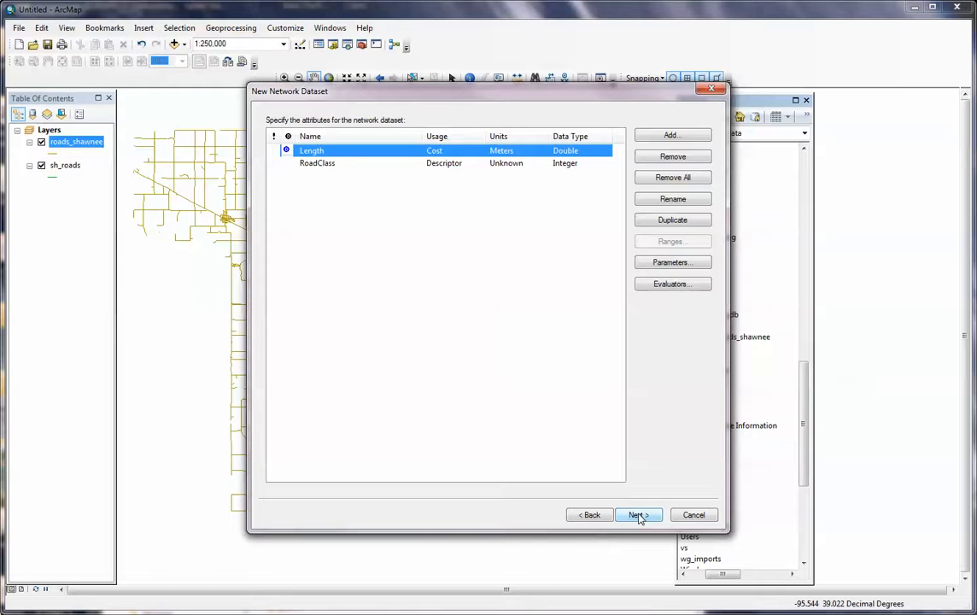
left_click(640, 516)
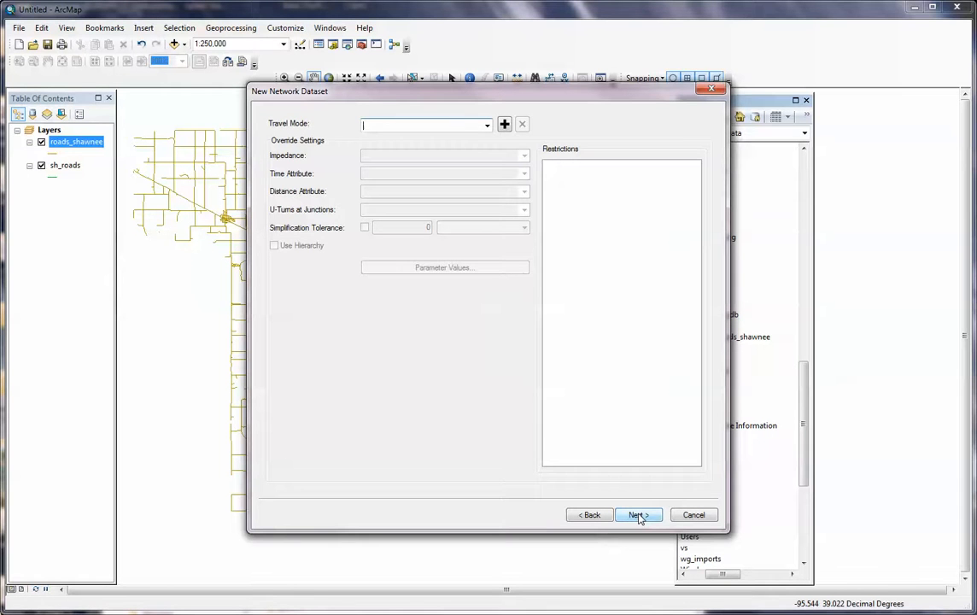
left_click(640, 515)
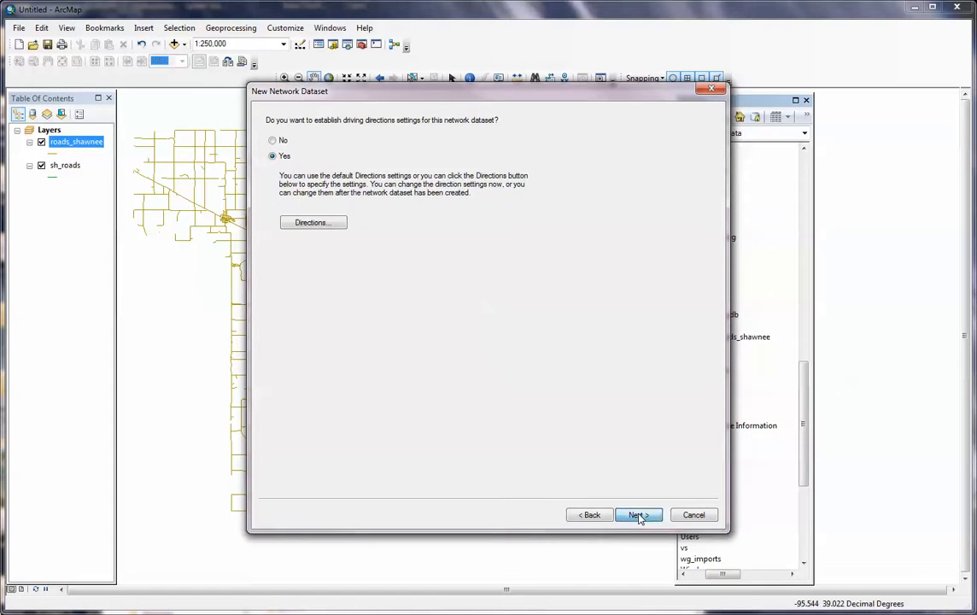
left_click(640, 516)
left_click(640, 516)
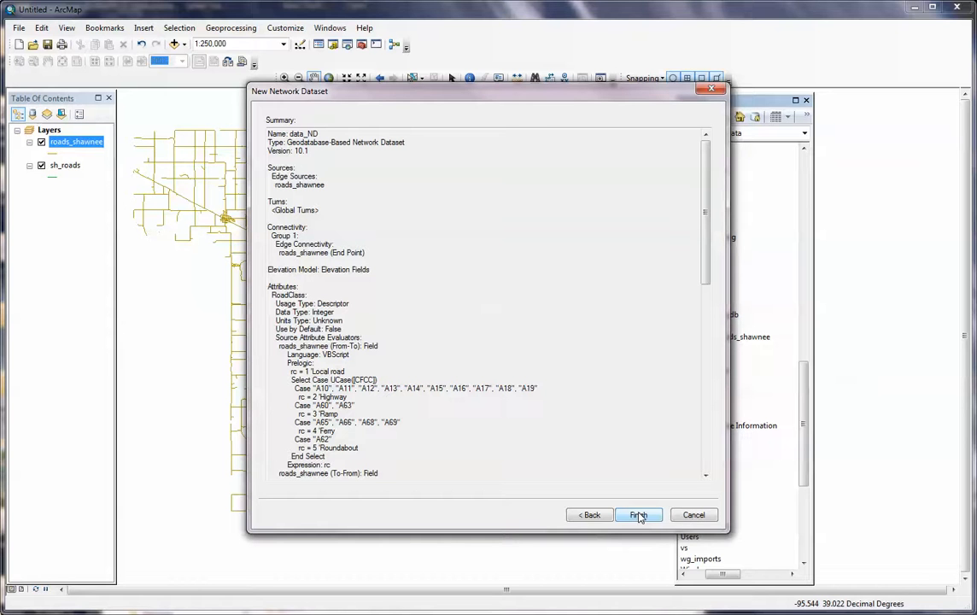
left_click(639, 517)
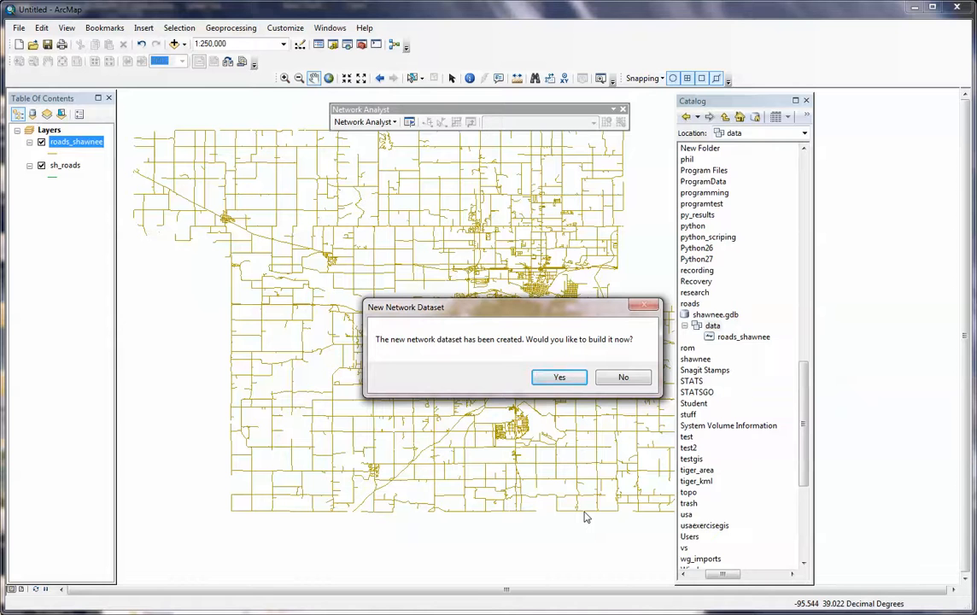
Build the data_ND network dataset, add it to the map with all its participating feature classes, and close the Catalog
left_click(561, 378)
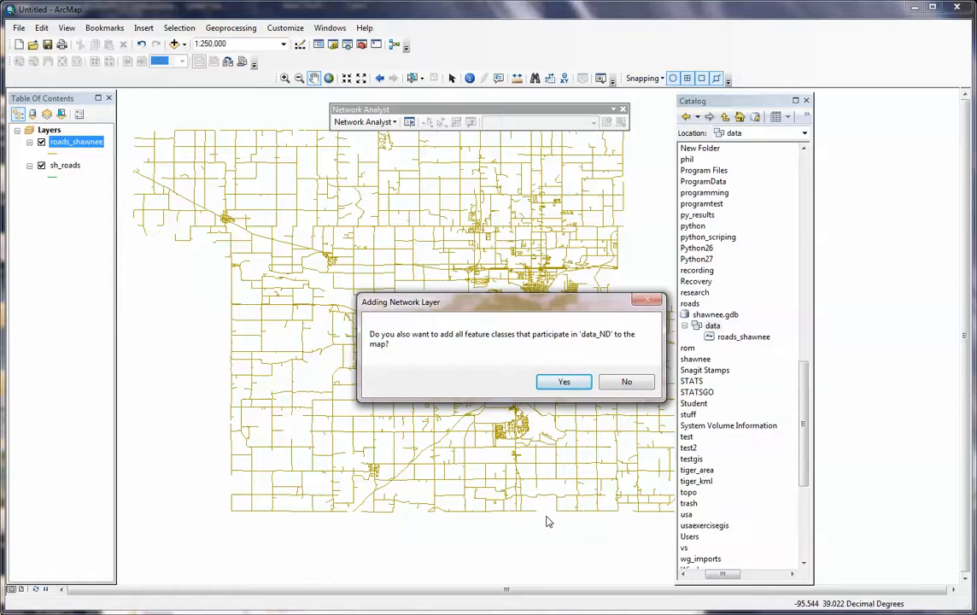
left_click(564, 381)
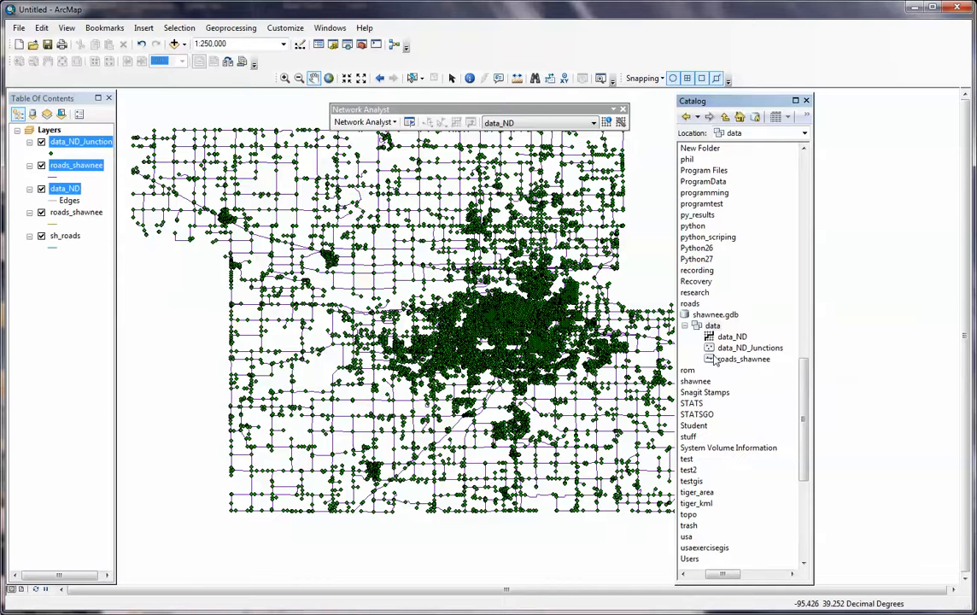
left_click(806, 101)
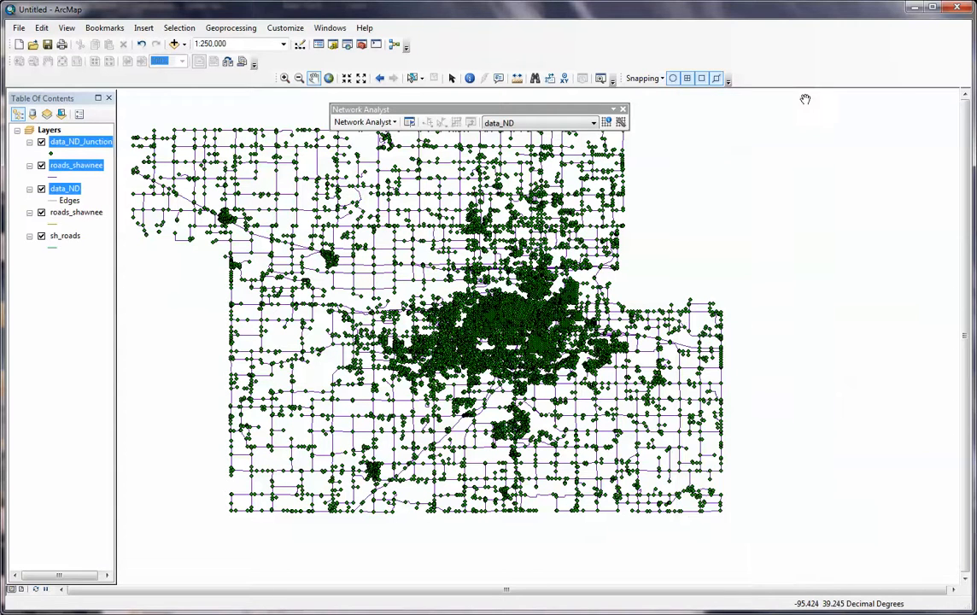
Clear the layer selection, hide the data_ND and sh_roads layers, and toggle the data_ND_Junctions layer off and back on
mouse_move(280, 336)
left_mouse_down()
mouse_move(391, 343)
mouse_move(394, 360)
left_mouse_up()
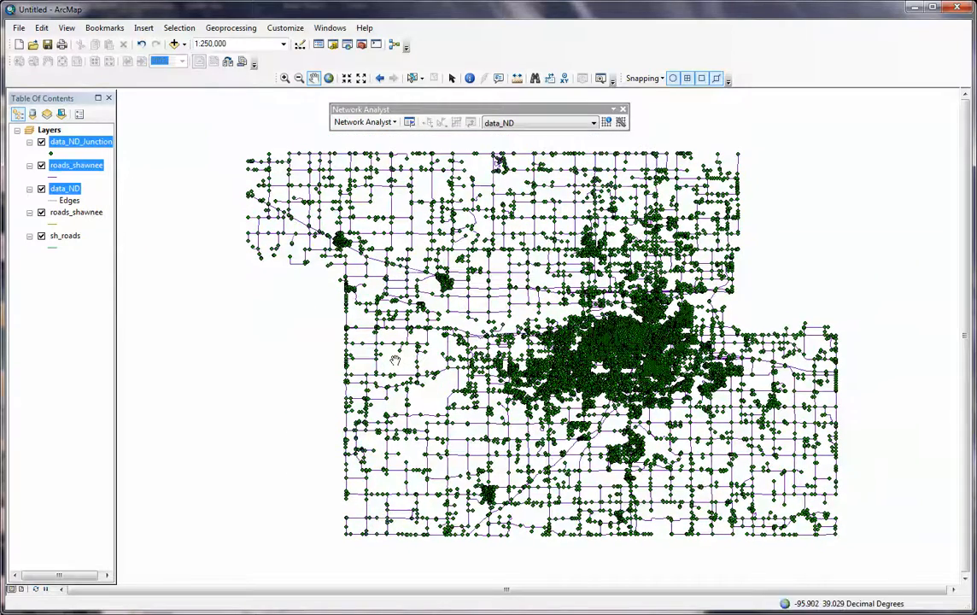
scroll(395, 361, "up", 1)
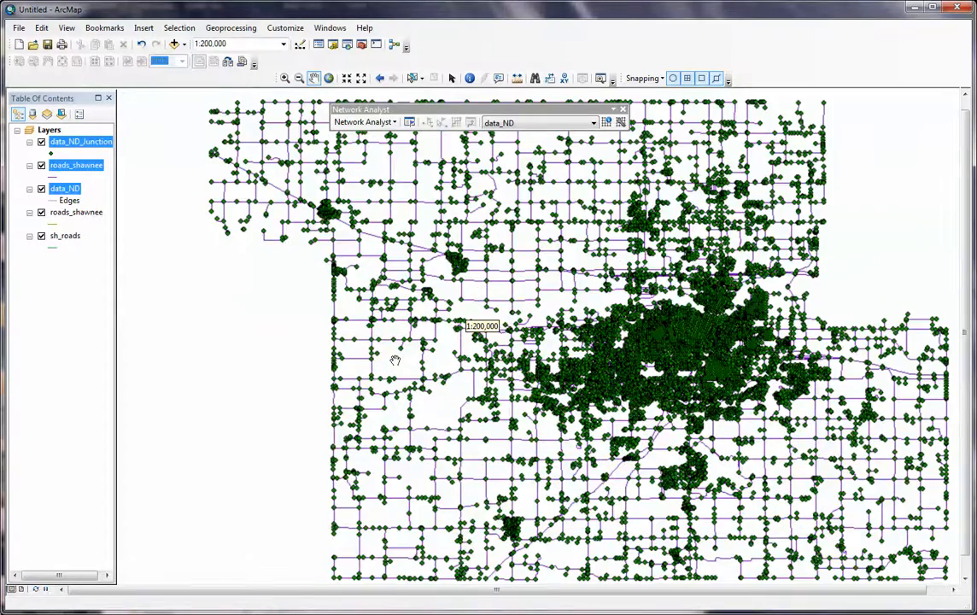
scroll(394, 361, "down", 1)
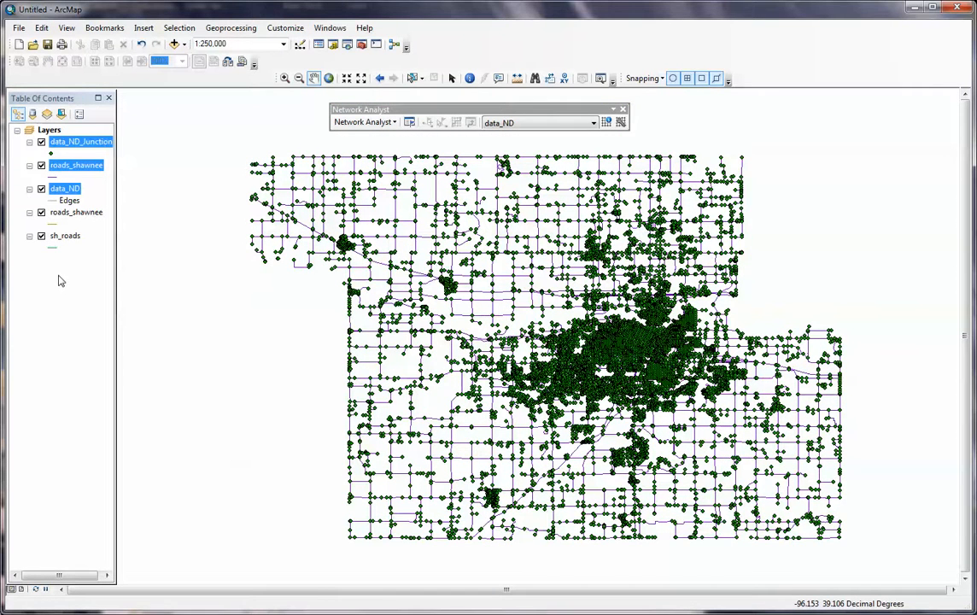
left_click(59, 272)
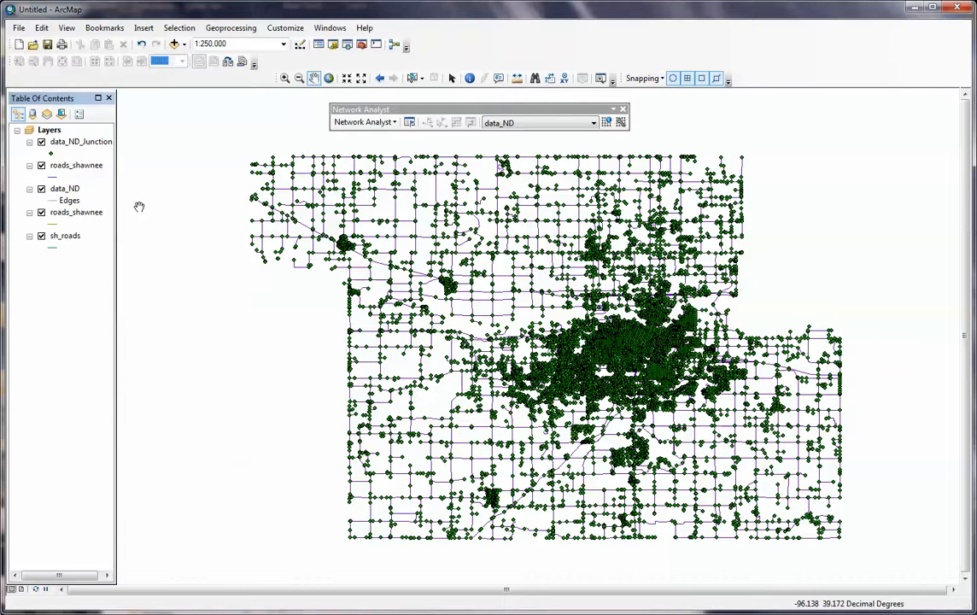
left_click(41, 143)
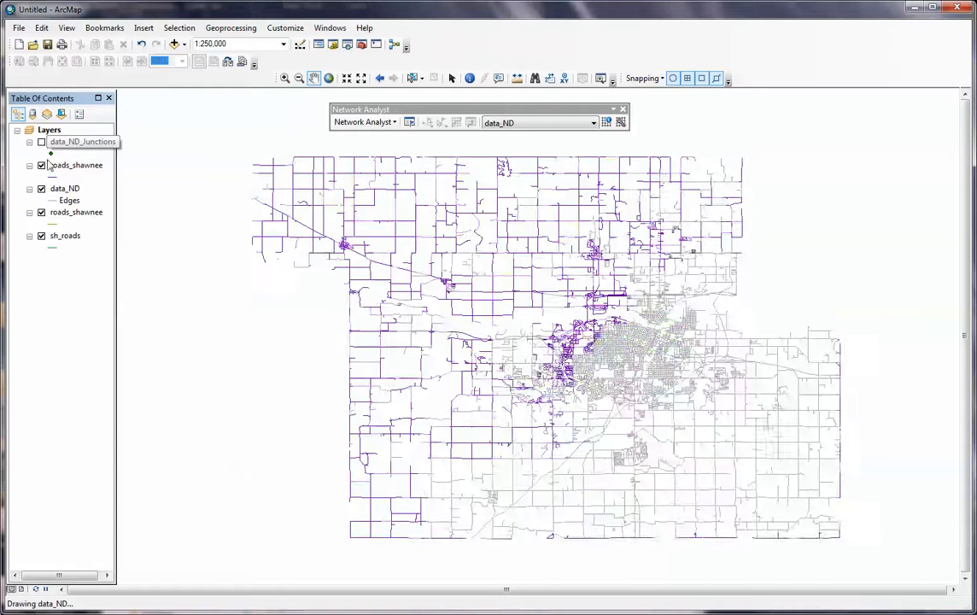
left_click(41, 188)
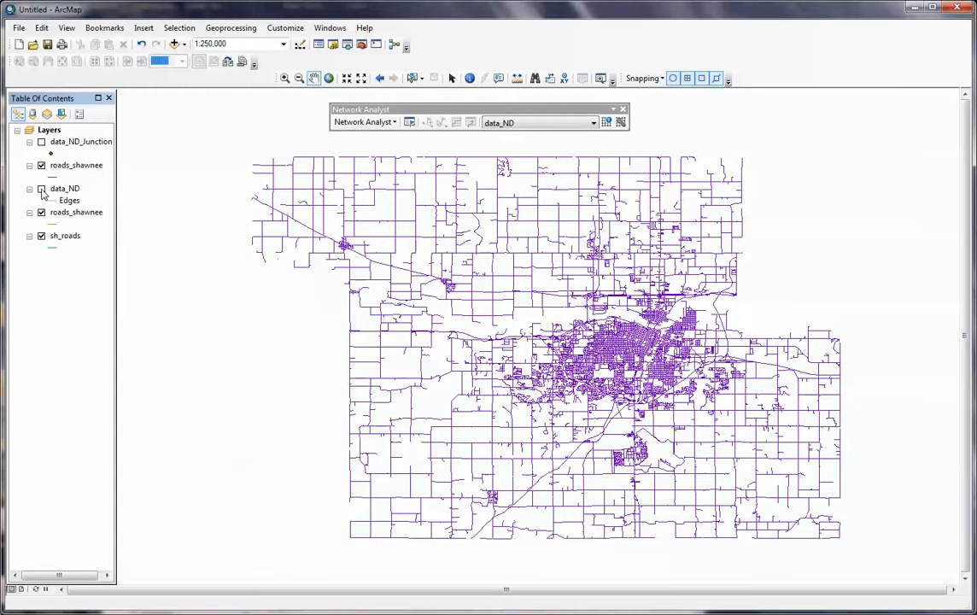
left_click(41, 237)
left_click(42, 143)
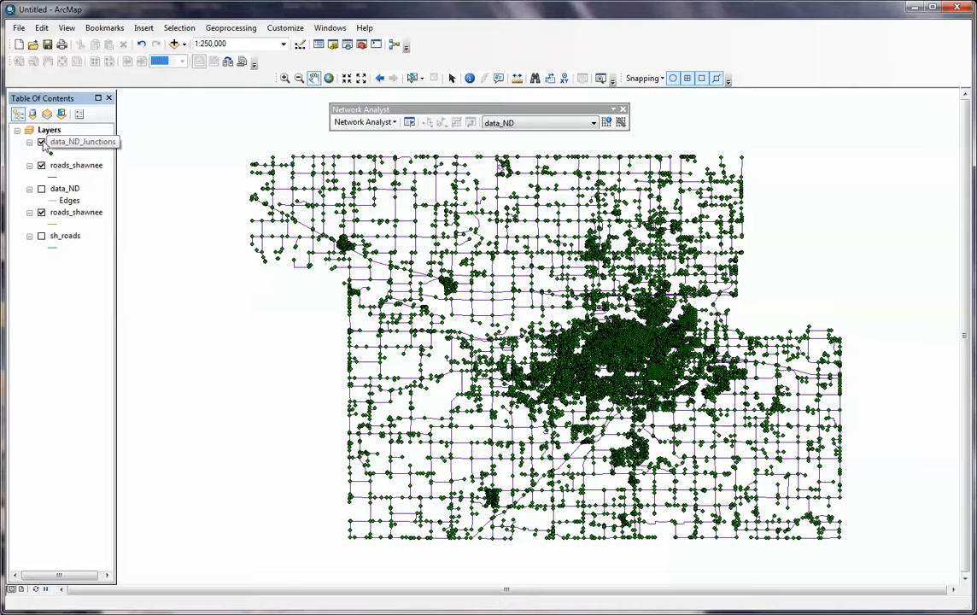